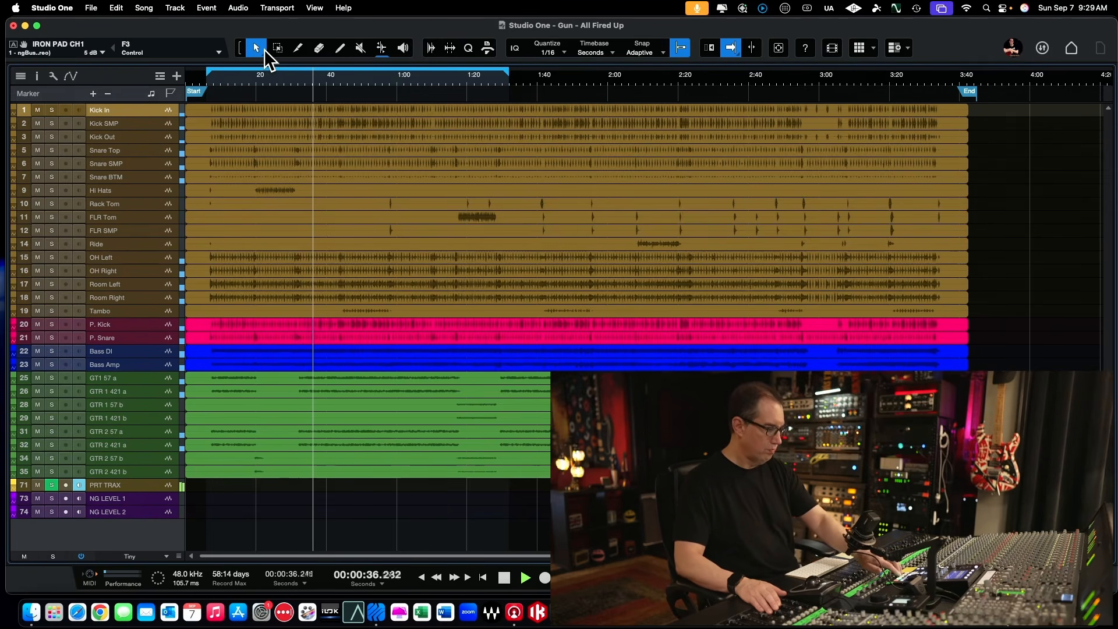
# Step: Stop playback and return the playhead to the loop start at 6 seconds
pyautogui.press('space')
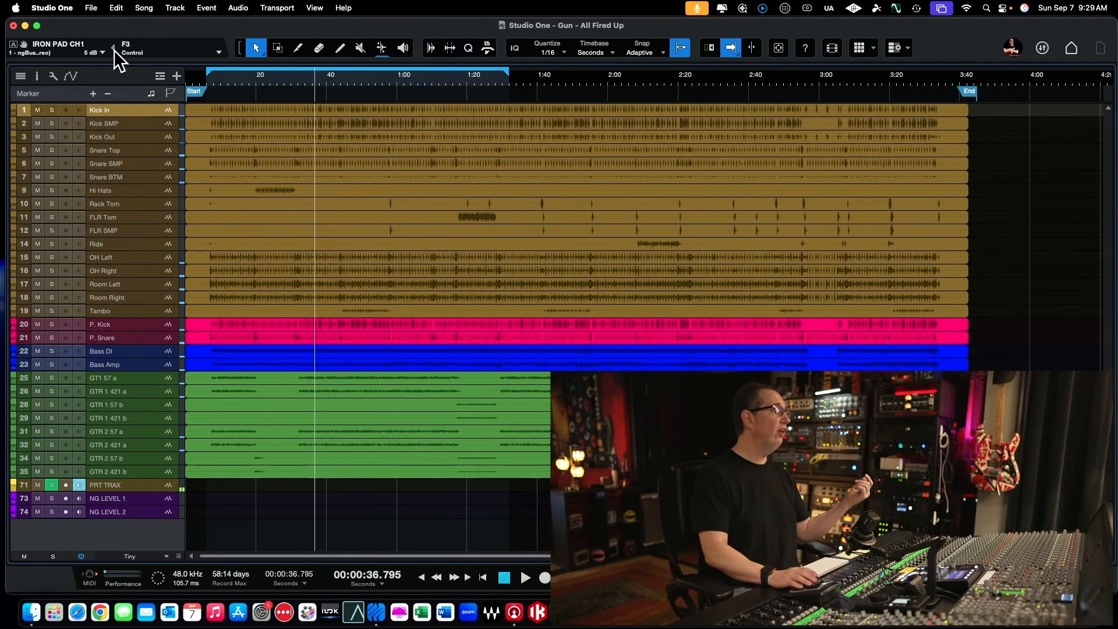
pyautogui.click(207, 81)
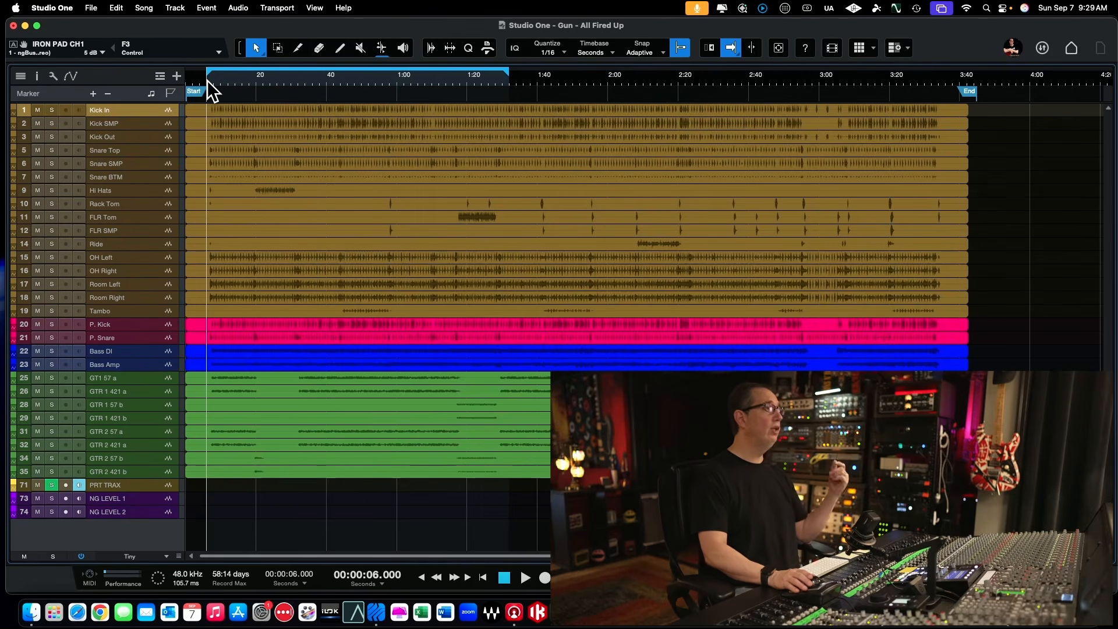
# Step: Switch to PATCH APP DX and examine the A/B list of alternative compressors for NG BUS L on path 33
pyautogui.press('super+Tab')
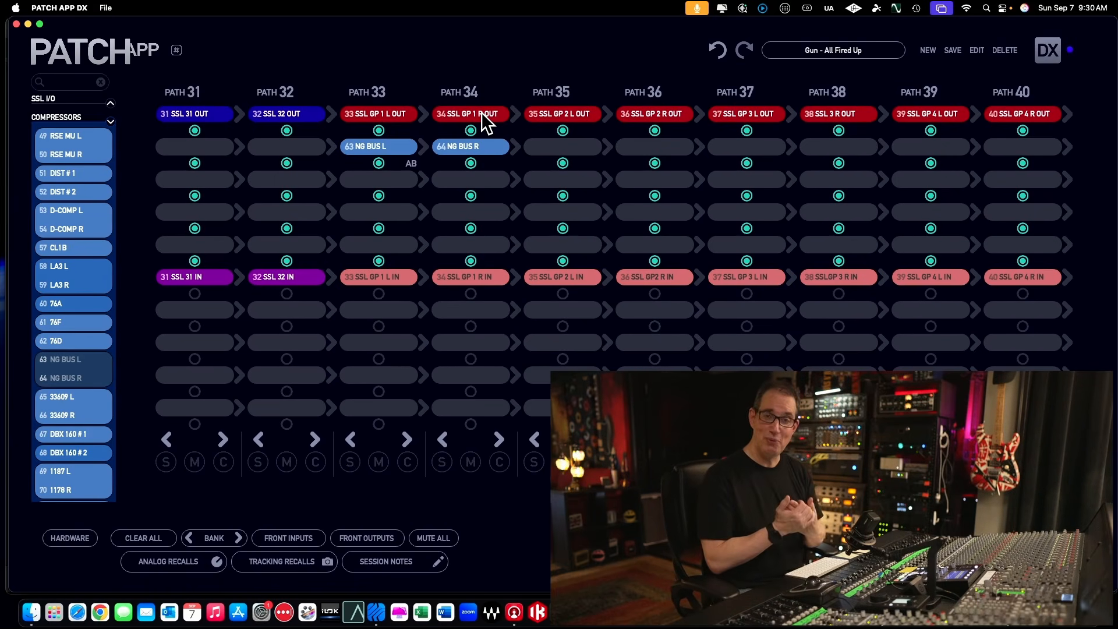
pyautogui.rightClick(396, 157)
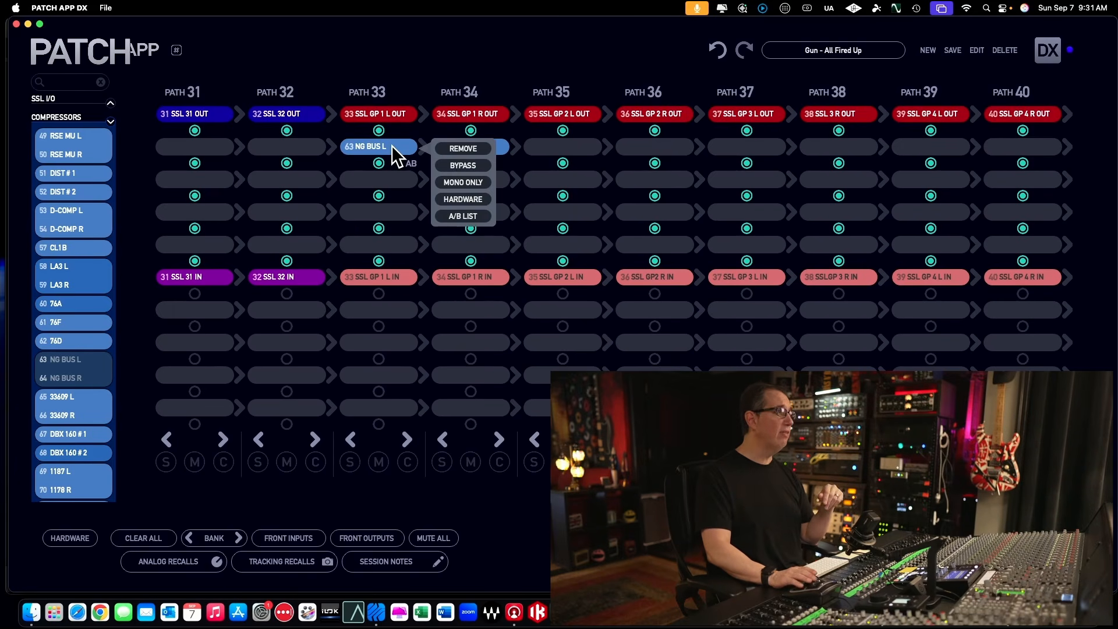
pyautogui.click(456, 218)
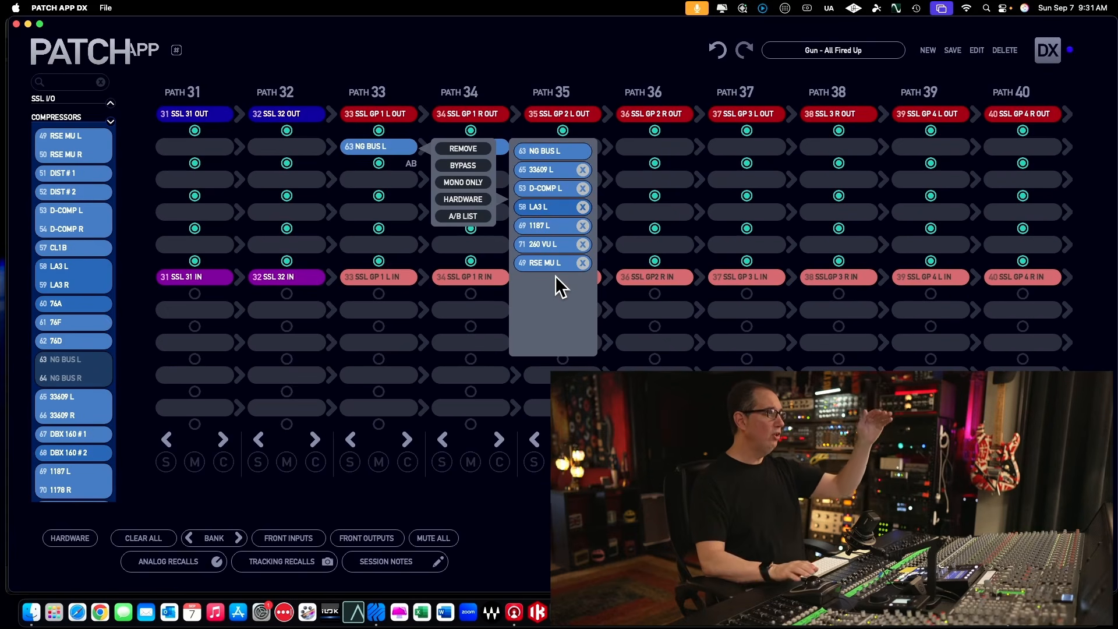
pyautogui.click(396, 177)
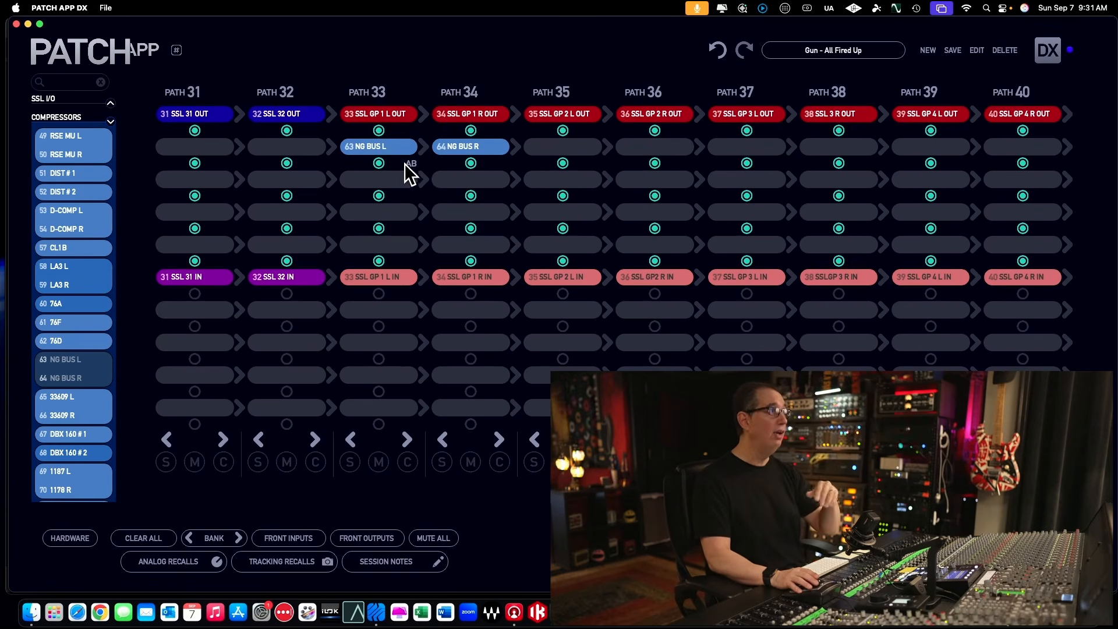
pyautogui.click(407, 147)
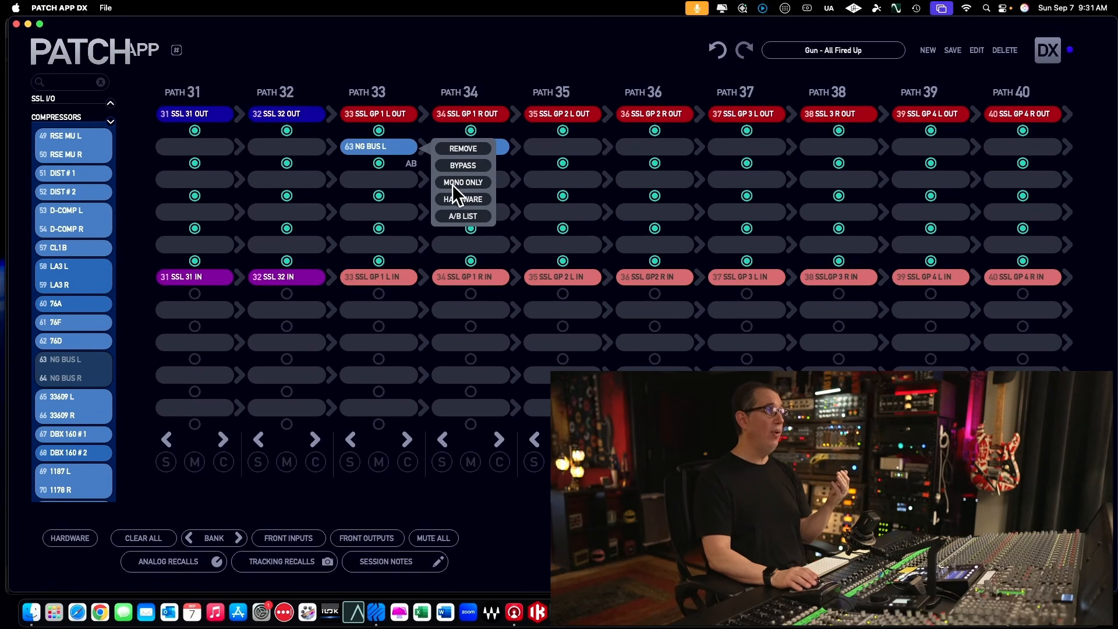
pyautogui.click(455, 217)
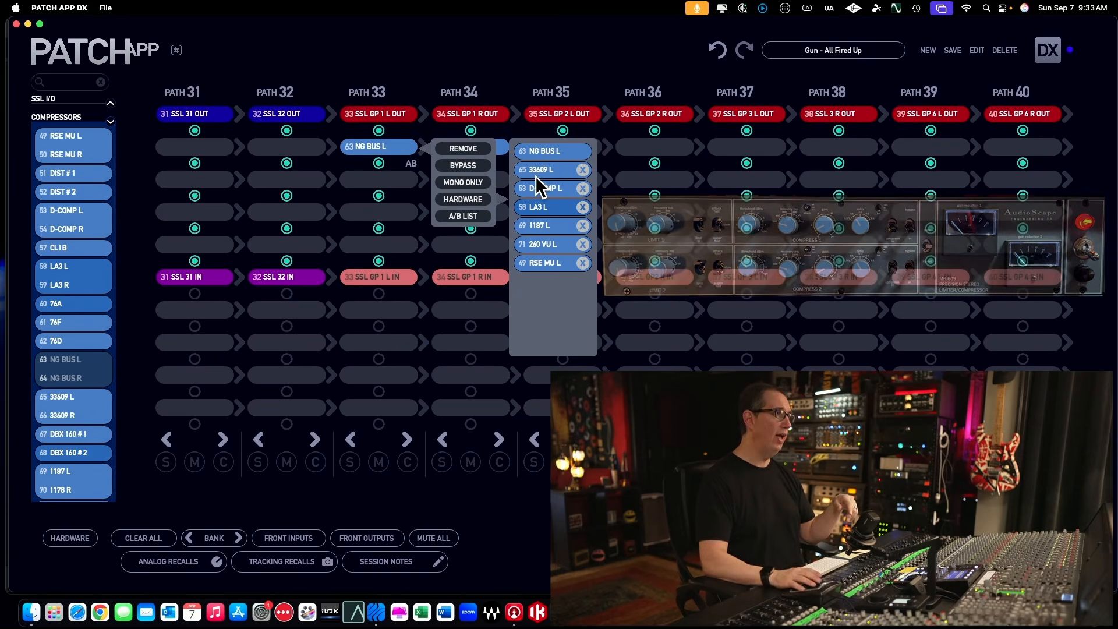
pyautogui.moveTo(543, 193)
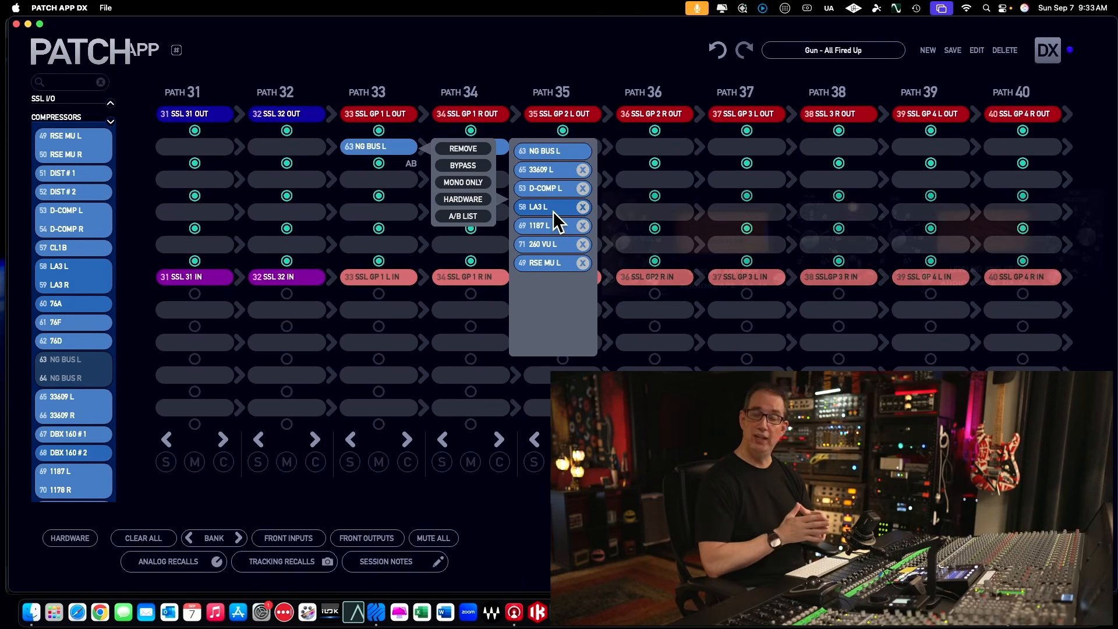
pyautogui.moveTo(553, 213)
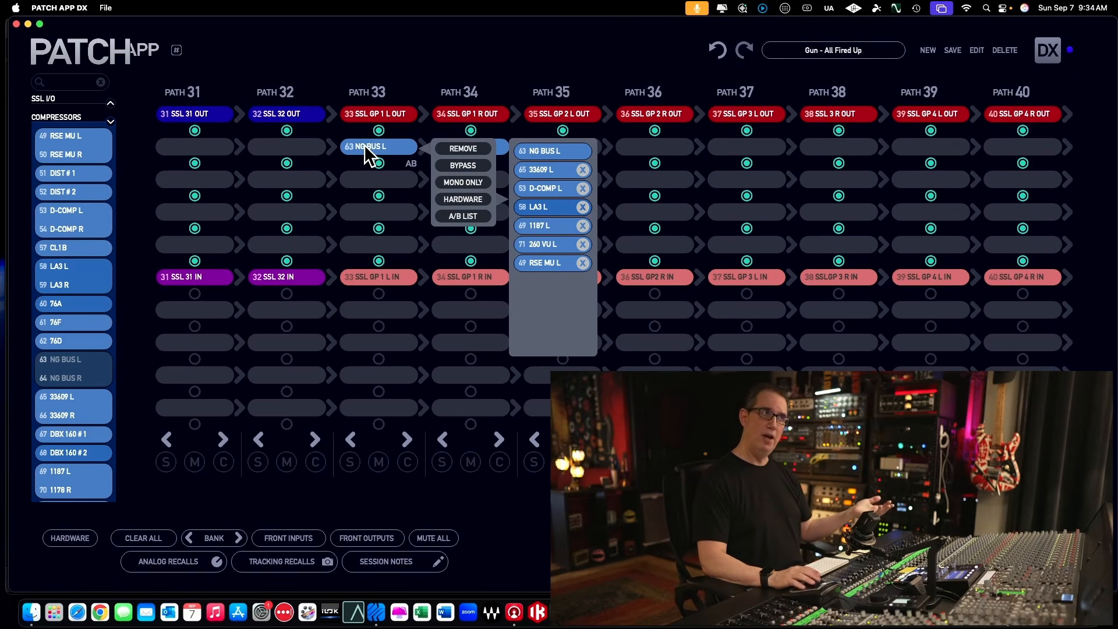
# Step: Swap the path 33 insert to 33609 L and D-COMP L from the A/B list, and return it to NG BUS L
pyautogui.click(545, 169)
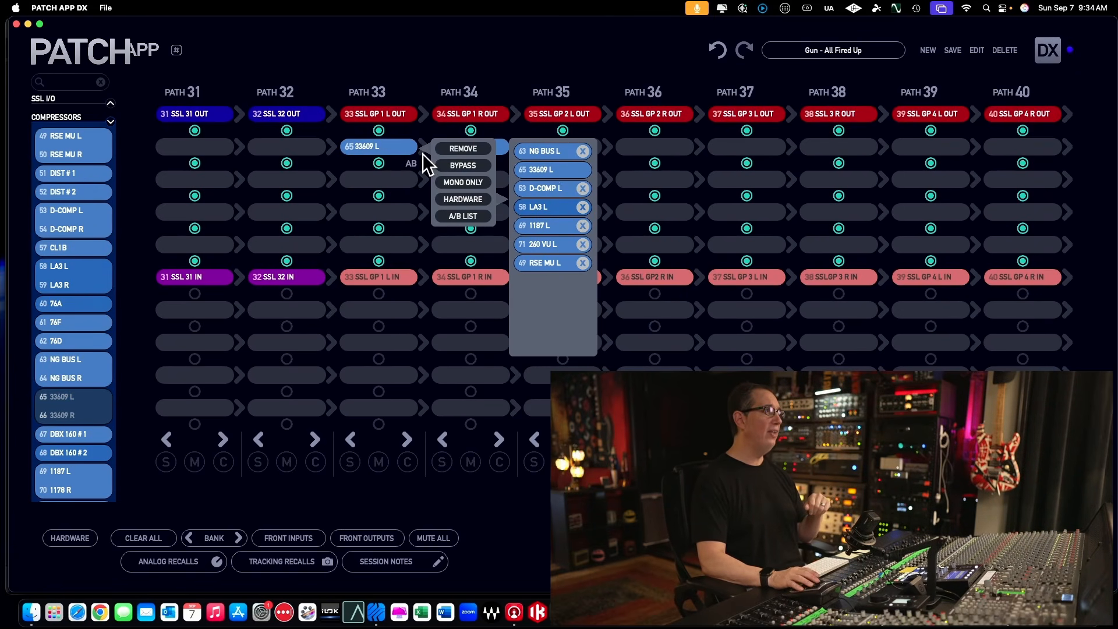
pyautogui.click(534, 188)
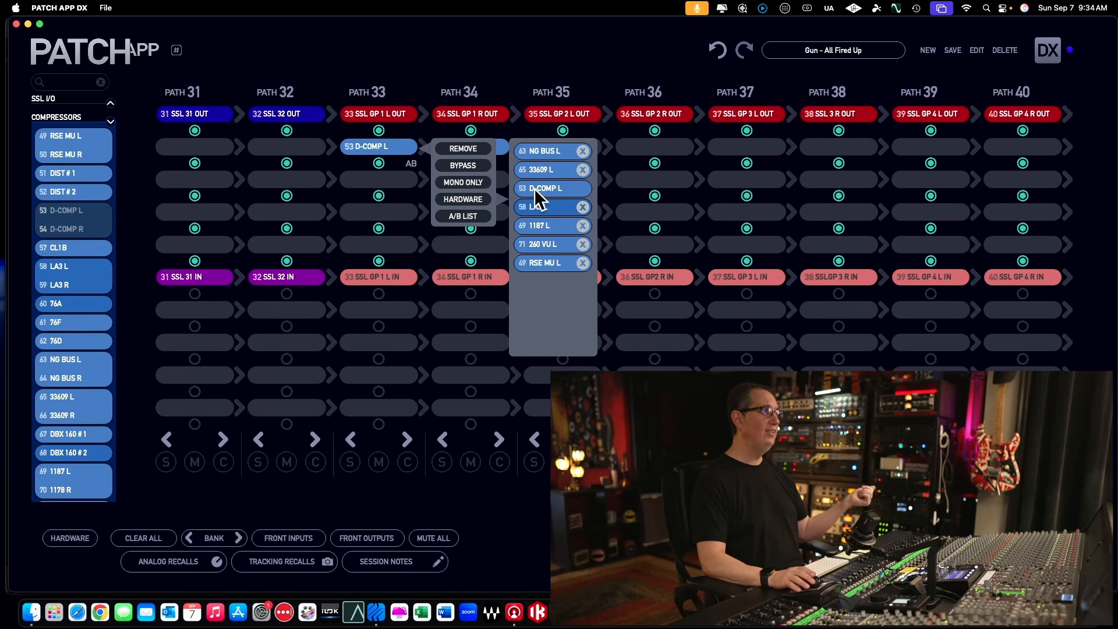
pyautogui.click(541, 151)
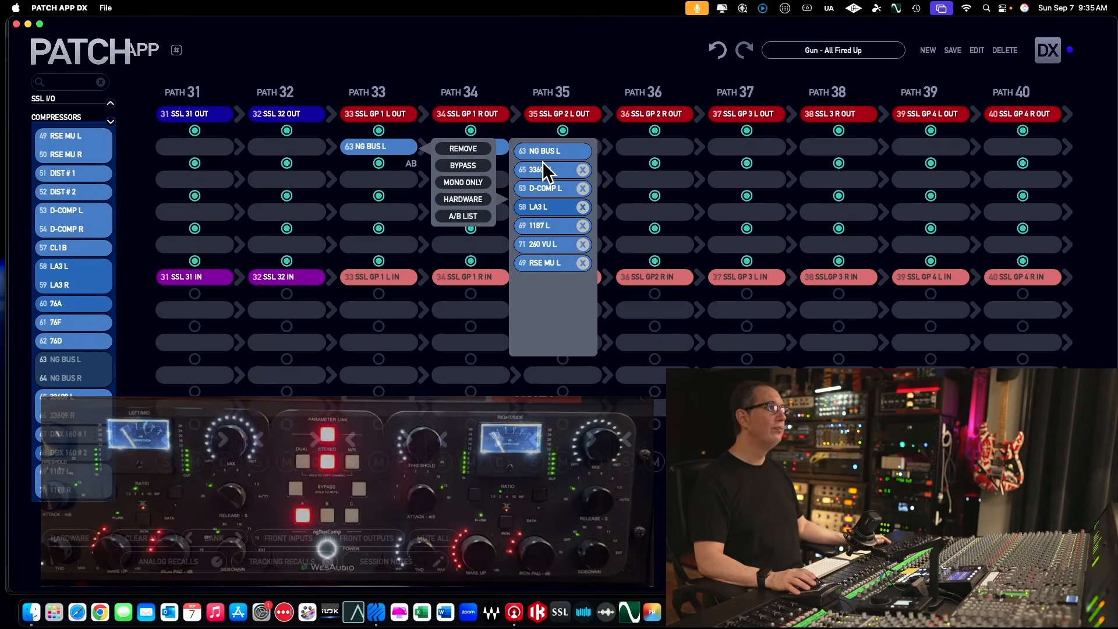
# Step: Audition 33609 L, D-COMP L, LA3 L, 1187 L, 260 VU L and RSE MU L in turn on path 33, and close the A/B list
pyautogui.click(542, 169)
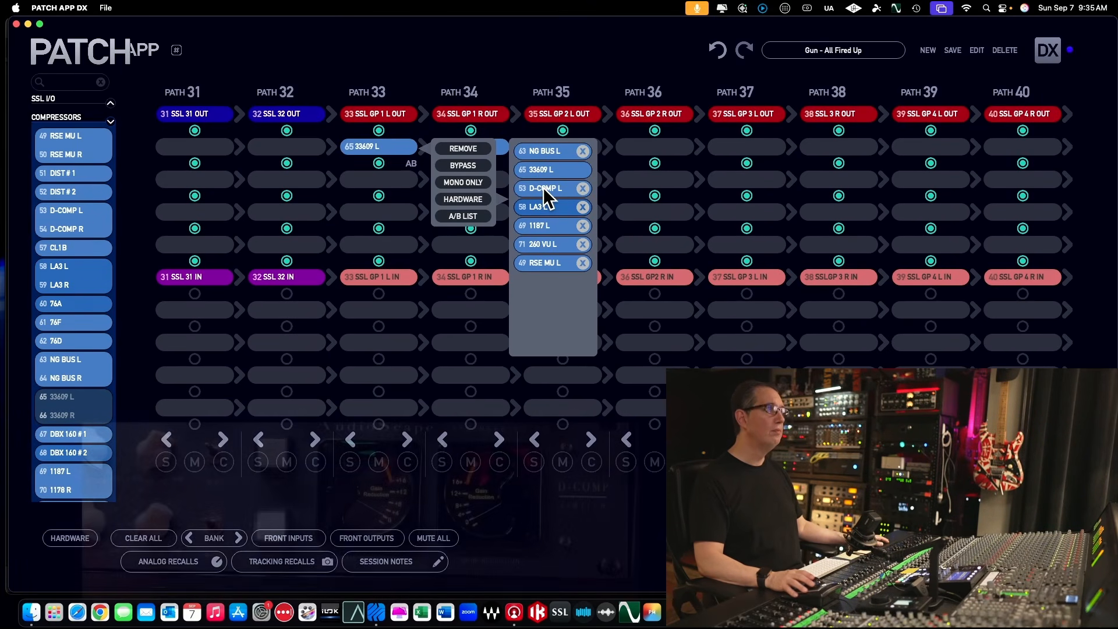
pyautogui.click(543, 187)
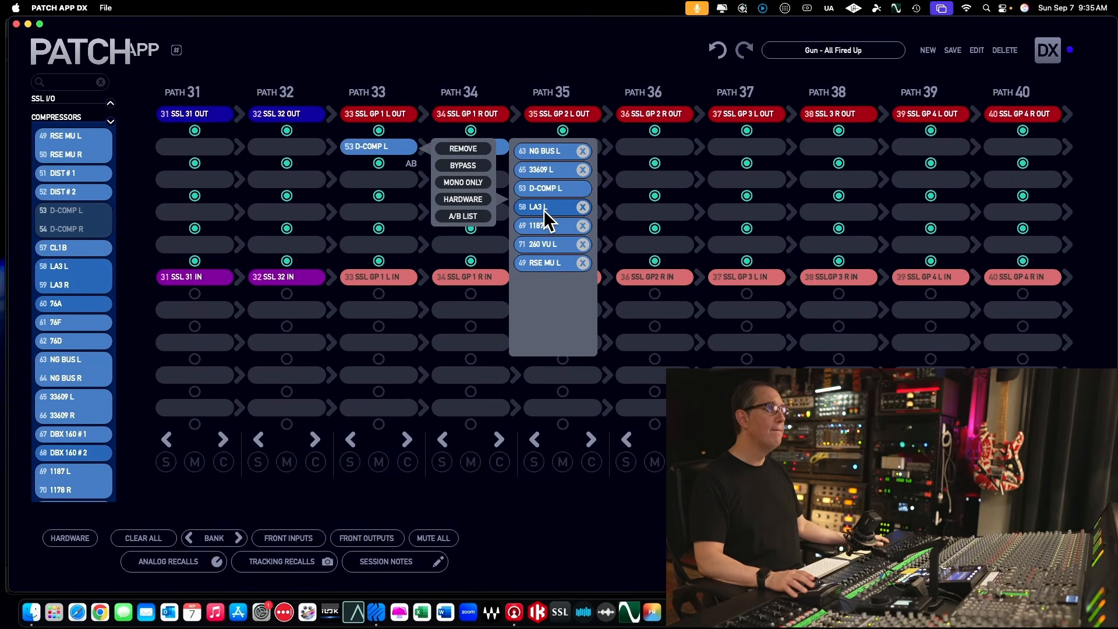
pyautogui.click(544, 208)
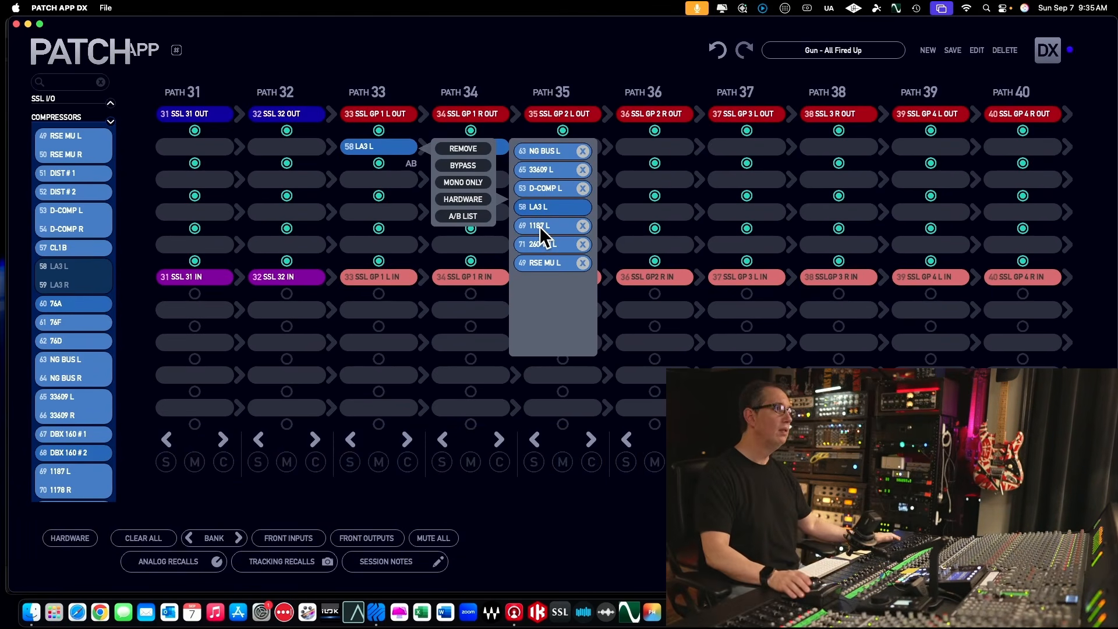
pyautogui.click(540, 226)
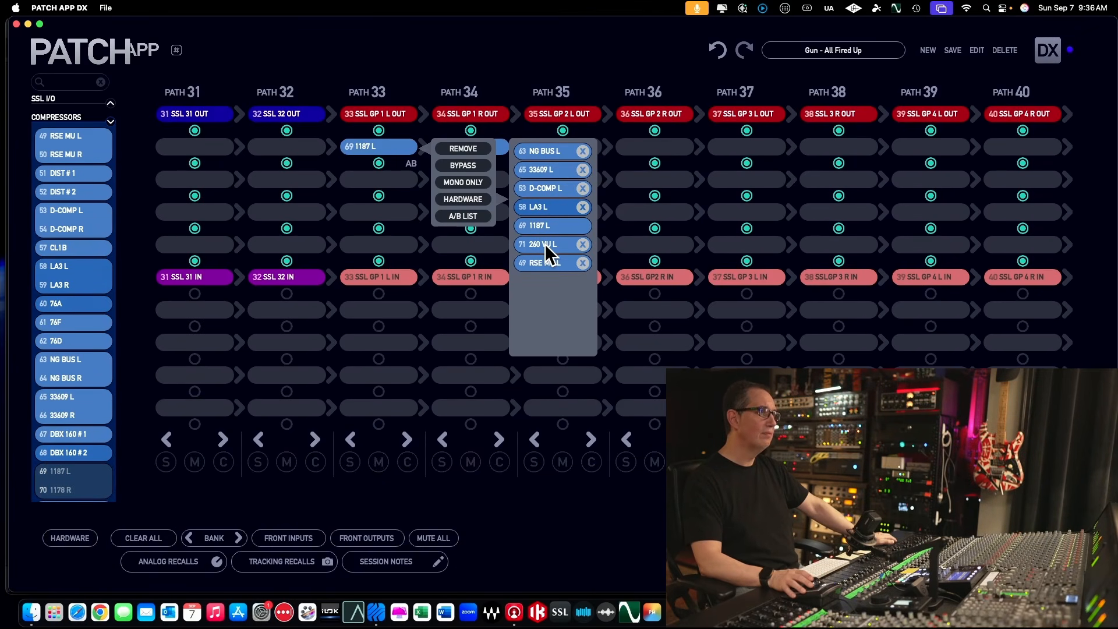
pyautogui.click(544, 244)
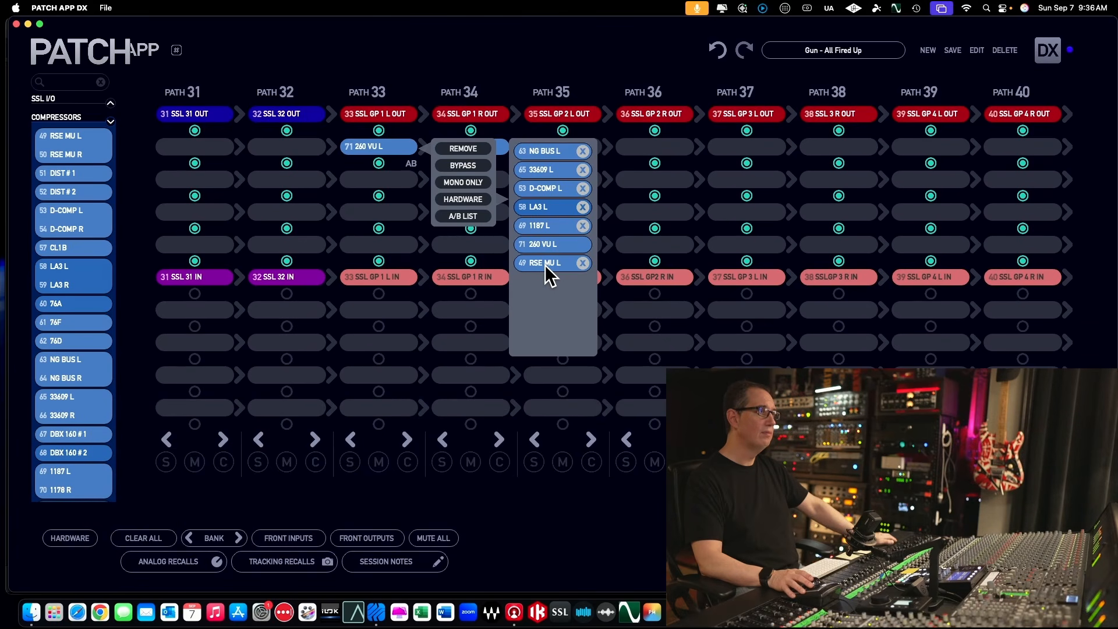
pyautogui.click(545, 264)
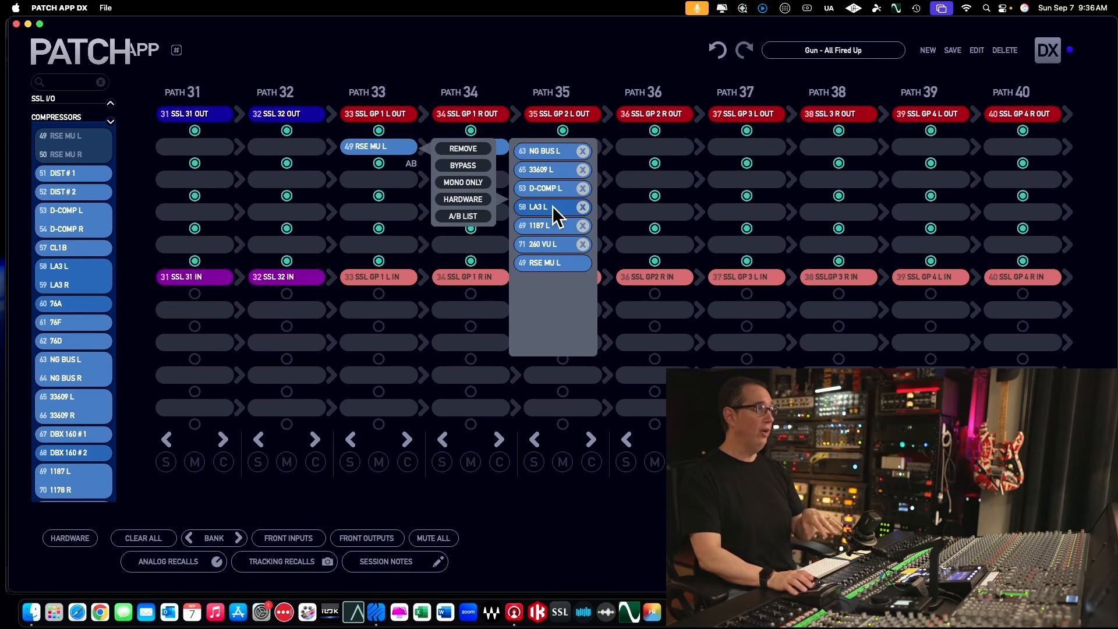
pyautogui.click(399, 165)
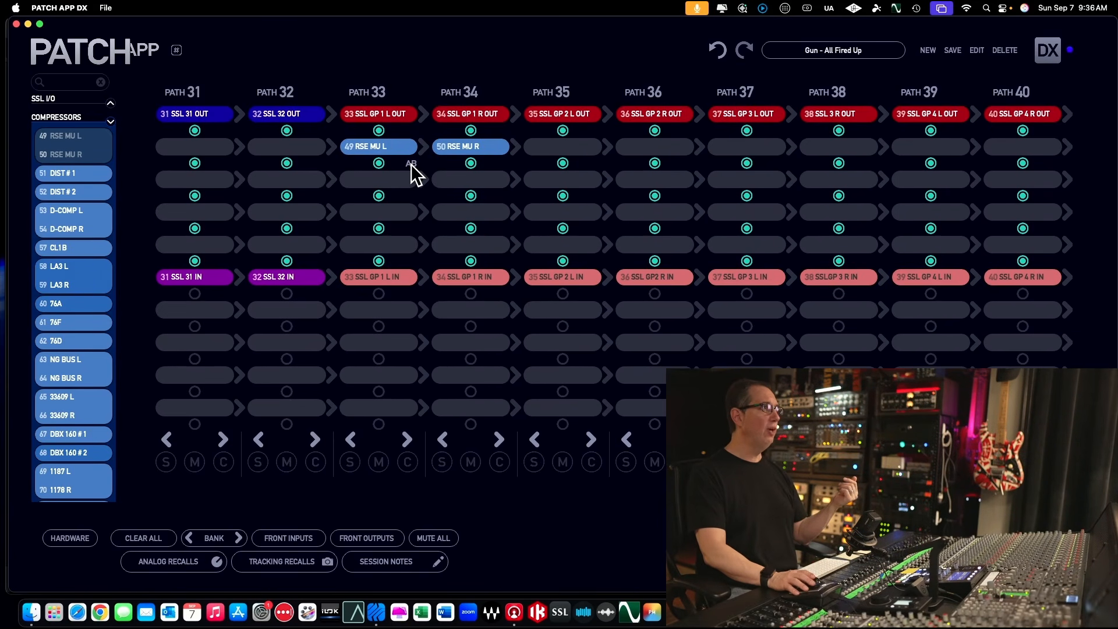
# Step: Cycle the insert on paths 33 and 34 through the A/B compressors with the AB toggle, ending on RSE MU
pyautogui.click(412, 166)
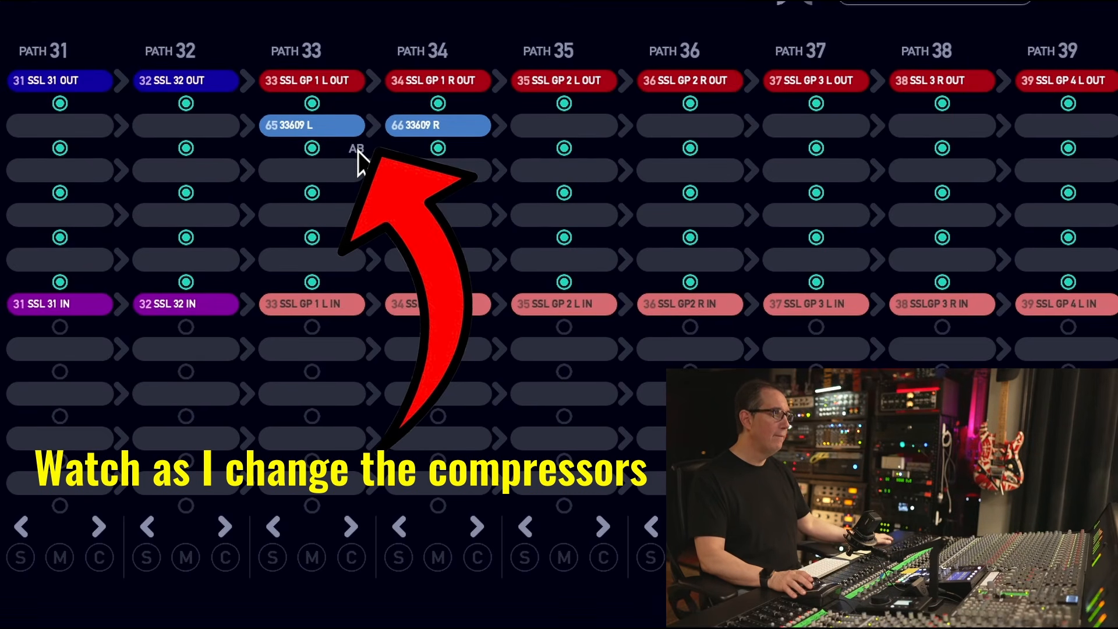
pyautogui.click(358, 153)
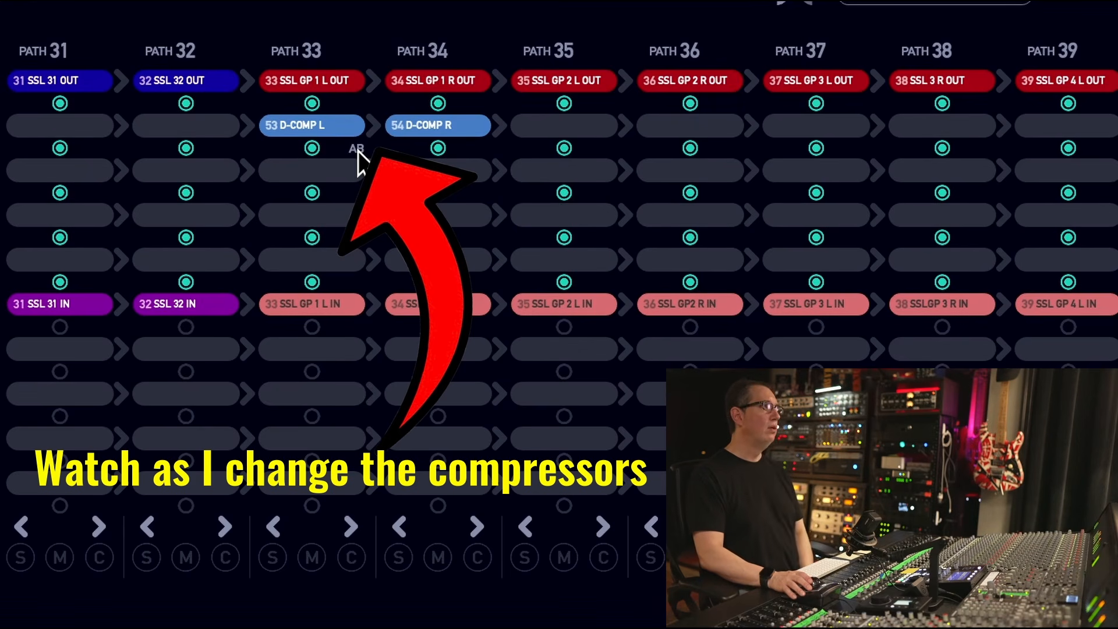
pyautogui.click(358, 153)
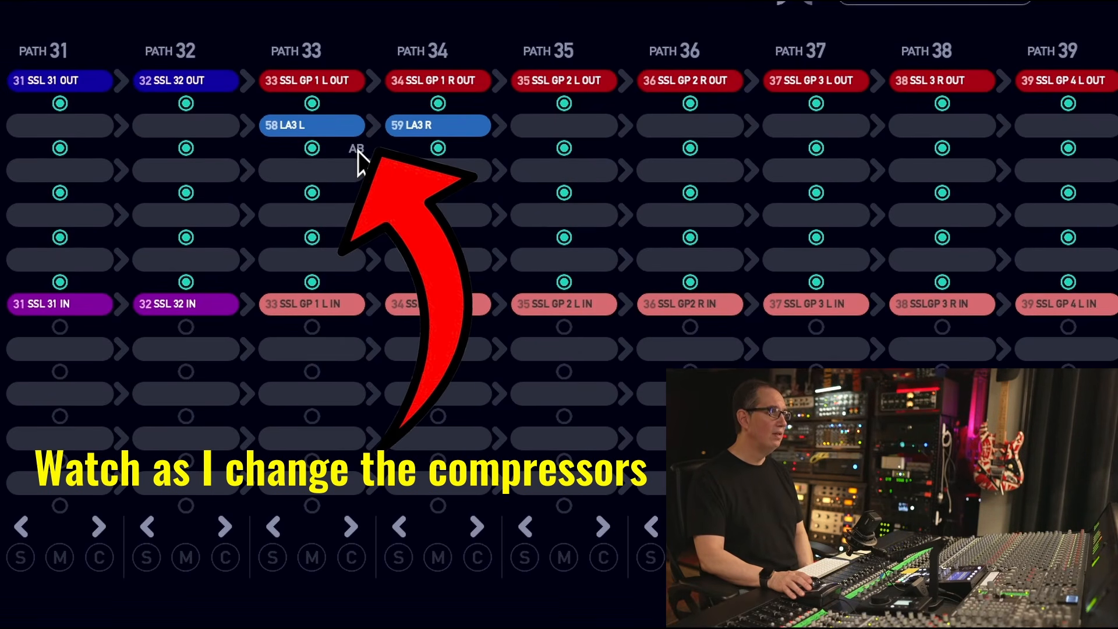
pyautogui.click(358, 151)
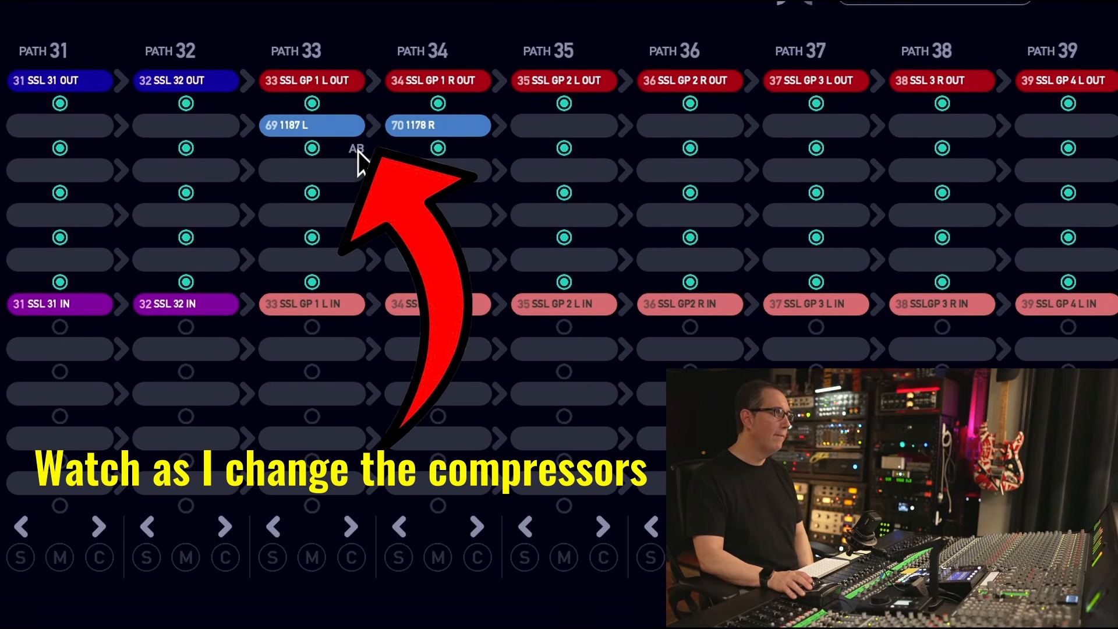
pyautogui.click(358, 151)
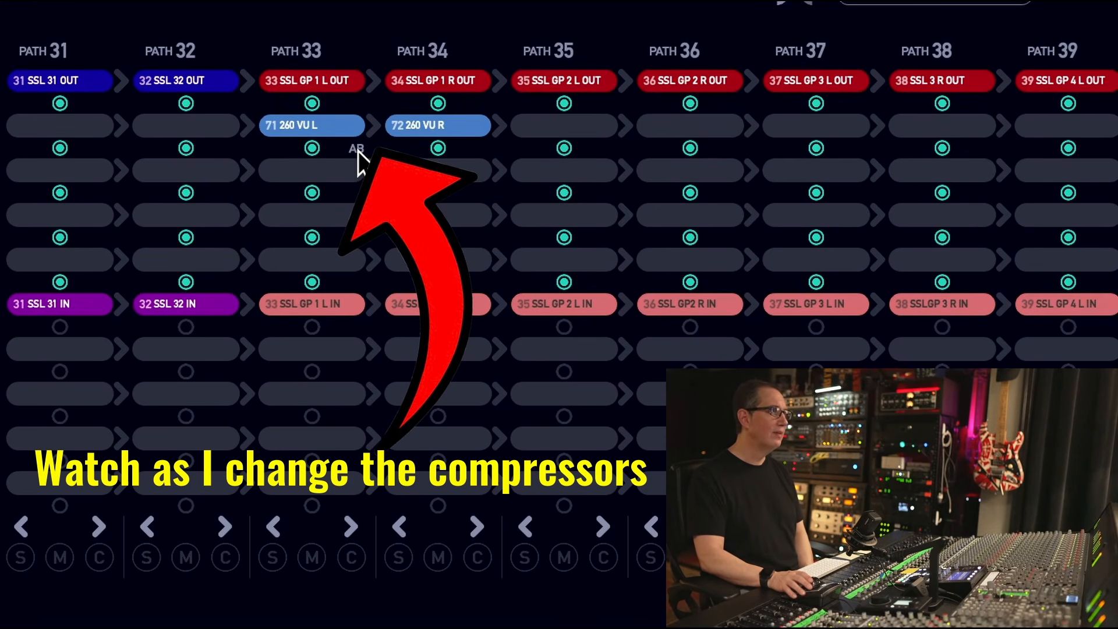
pyautogui.click(357, 151)
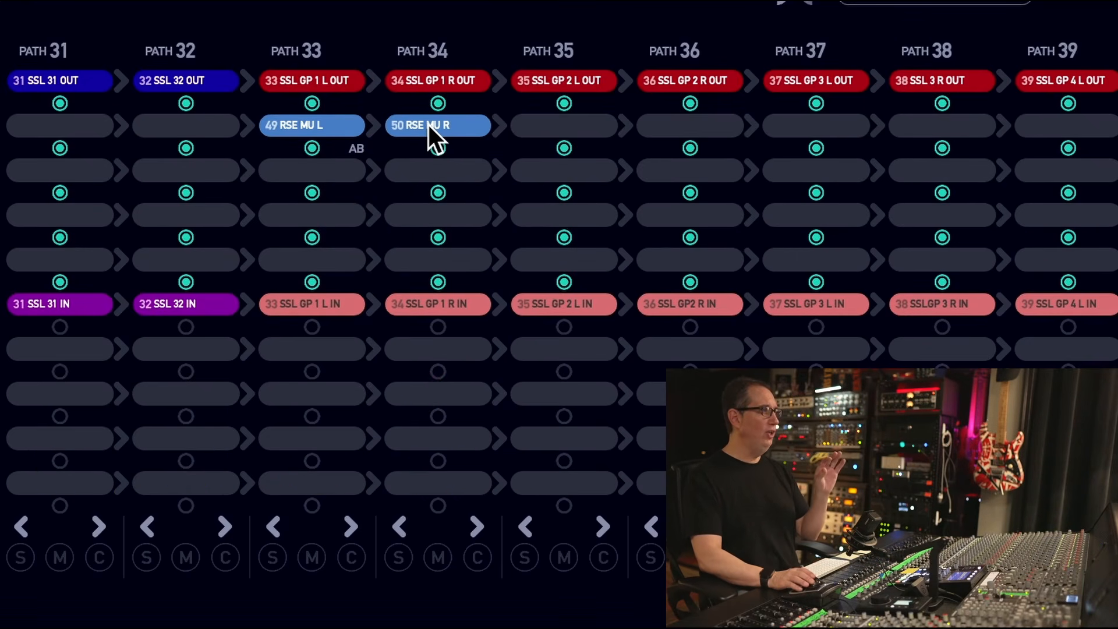
# Step: Set the insert on paths 33 and 34 to NG BUS from the A/B list, and toggle its bypass on and off
pyautogui.rightClick(412, 126)
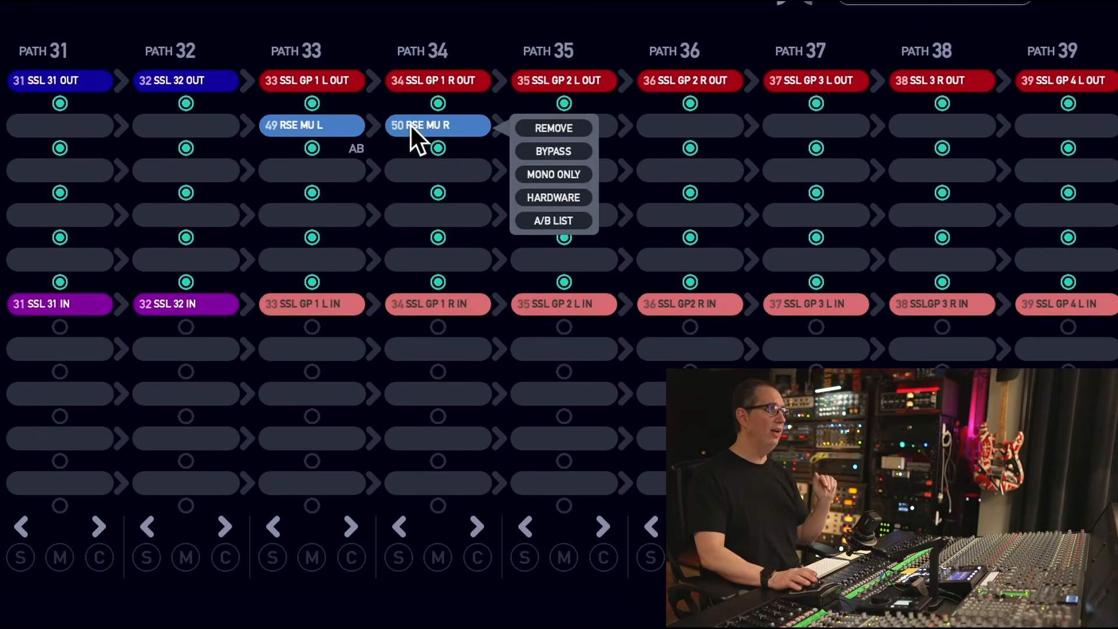
pyautogui.click(558, 220)
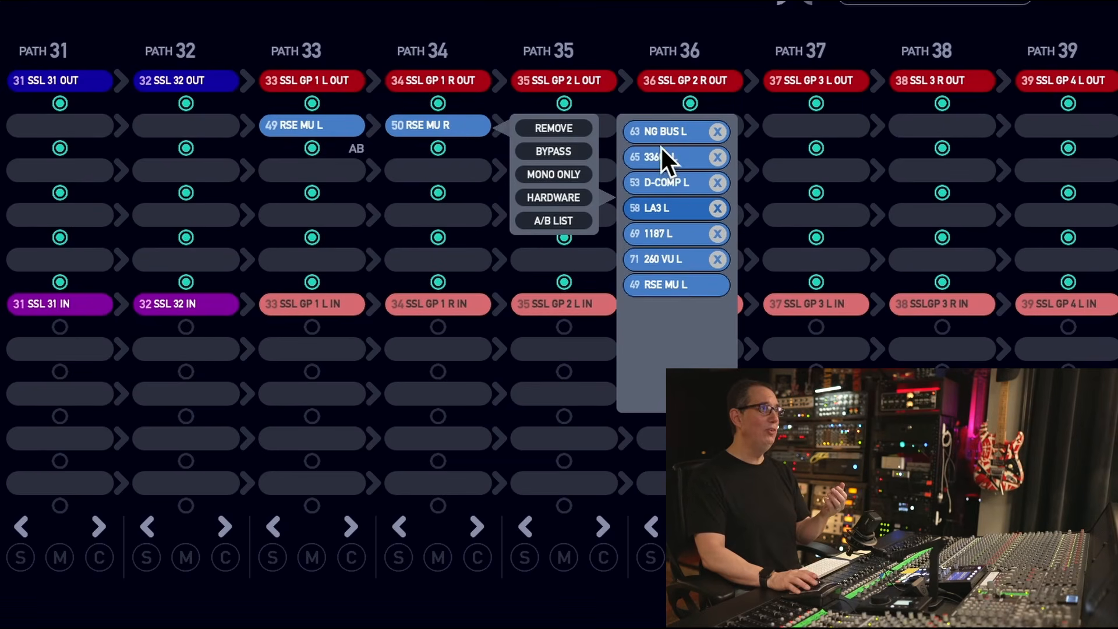
pyautogui.click(657, 131)
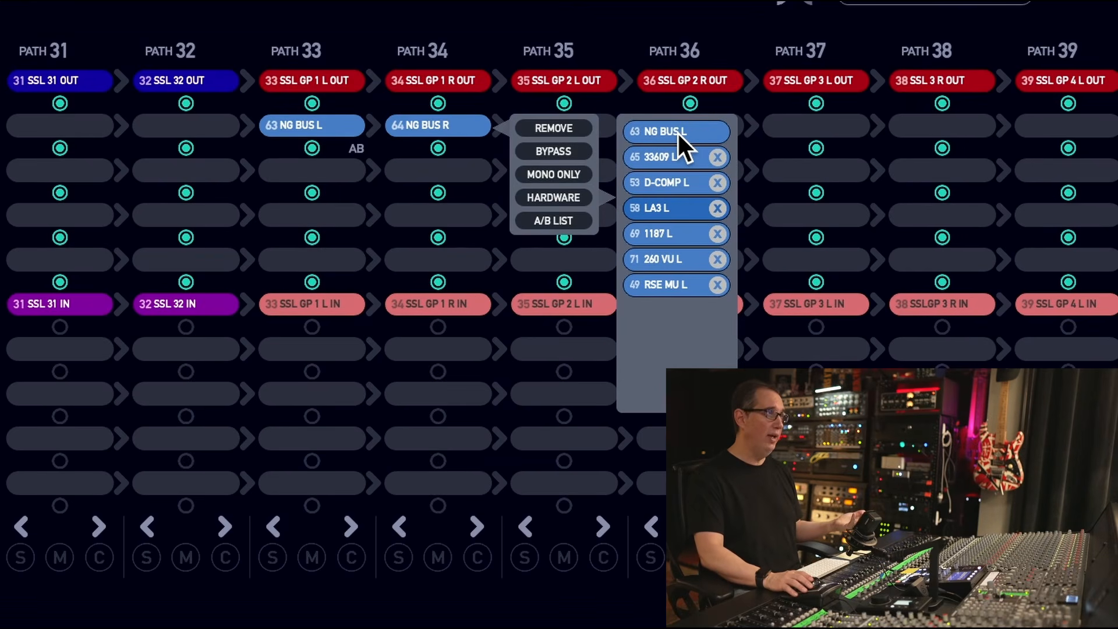
pyautogui.click(403, 155)
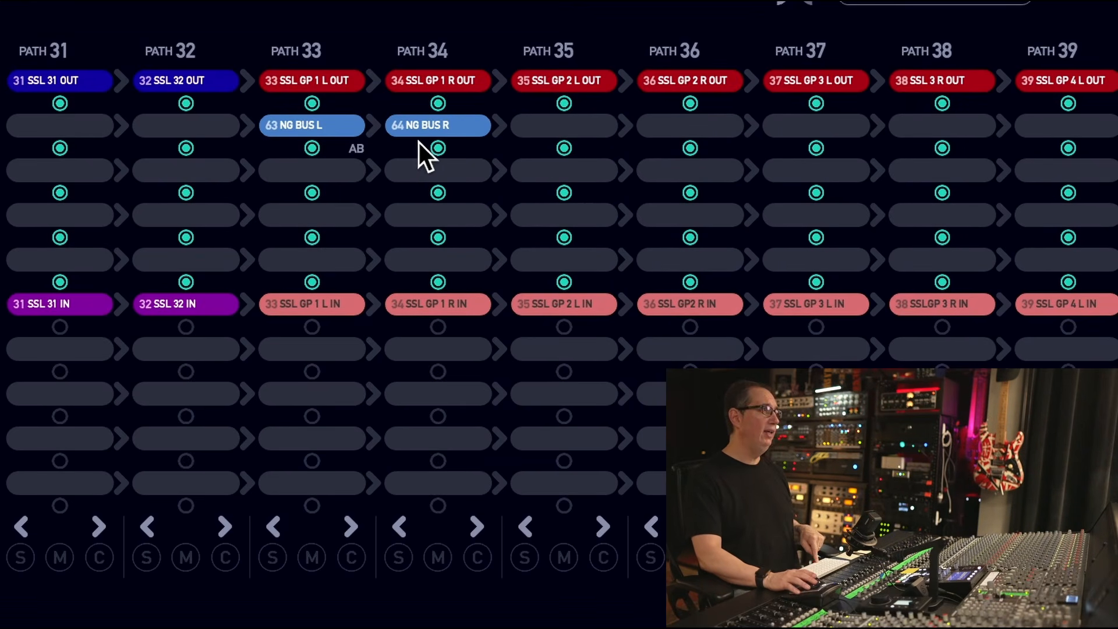
pyautogui.click(329, 123)
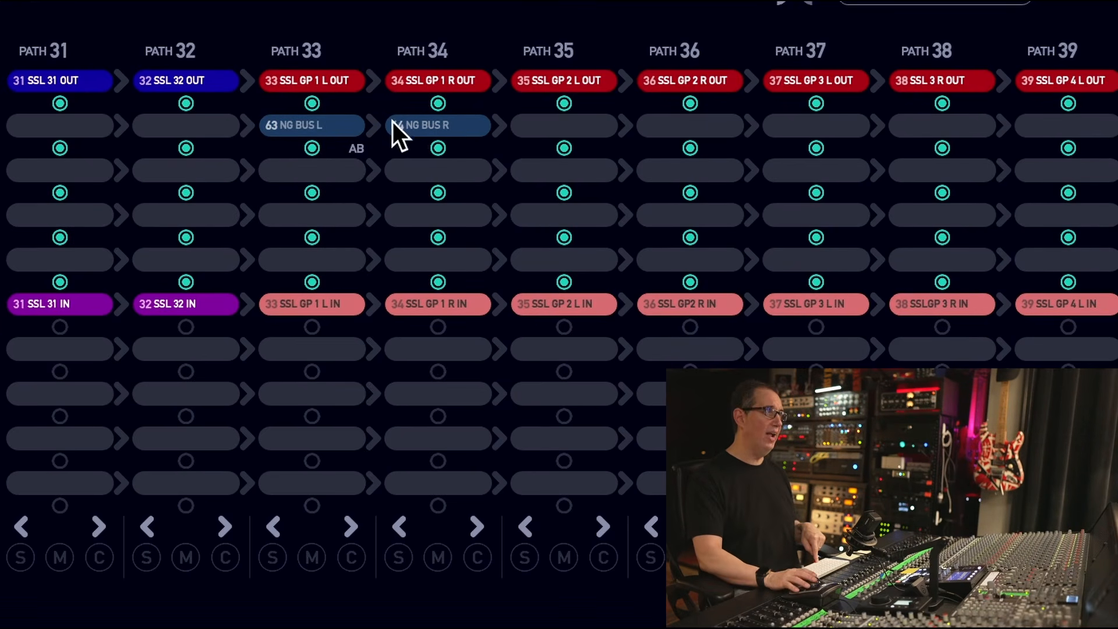
pyautogui.click(329, 135)
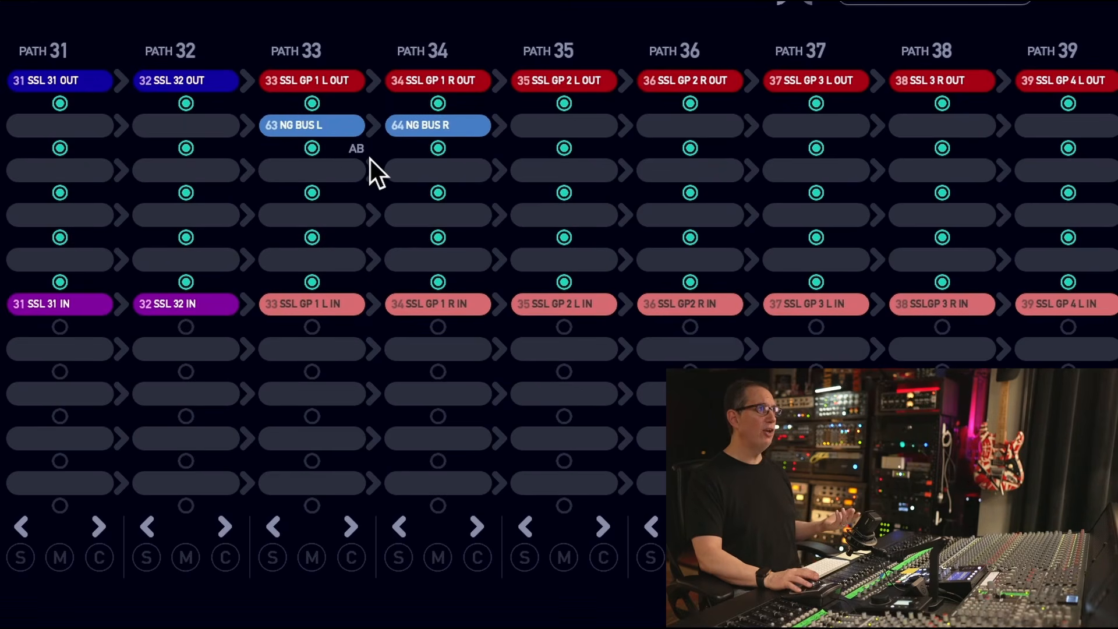
# Step: Audition 33609, D-COMP, LA3, 1187, LA3 again, 1187, 260 VU and RSE MU in turn on paths 33 and 34 from the A/B list
pyautogui.rightClick(479, 128)
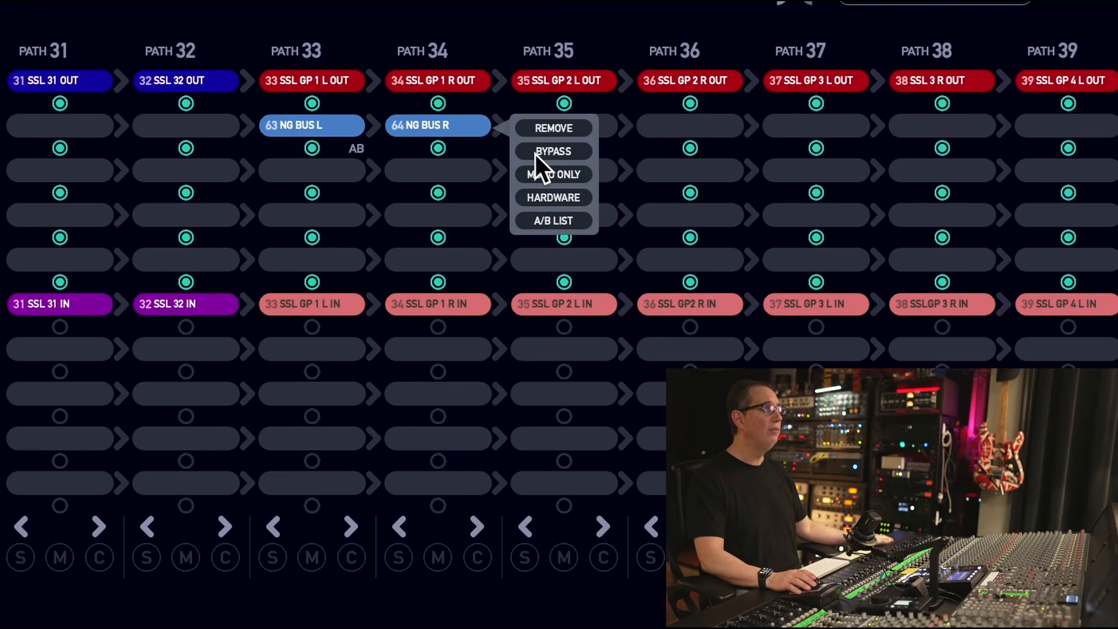
pyautogui.click(549, 221)
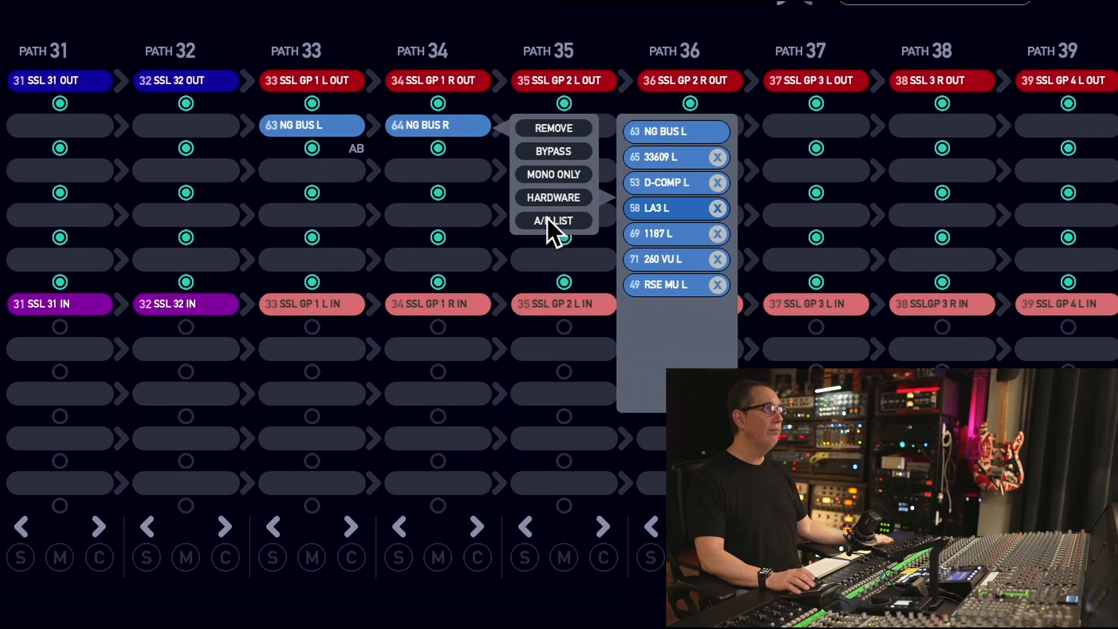
pyautogui.click(676, 156)
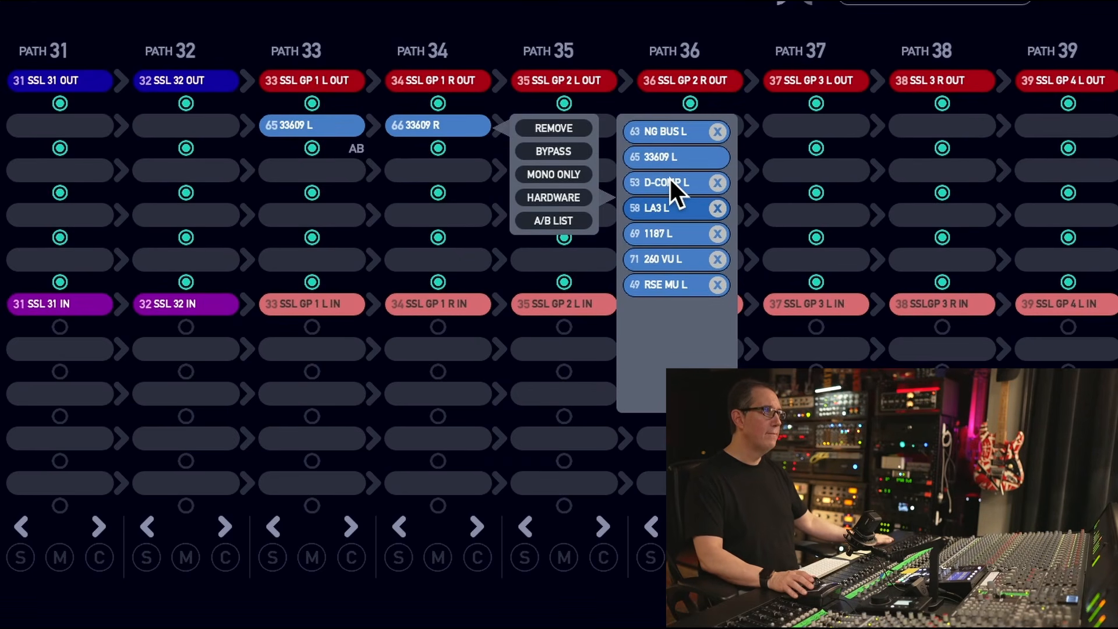
pyautogui.click(669, 182)
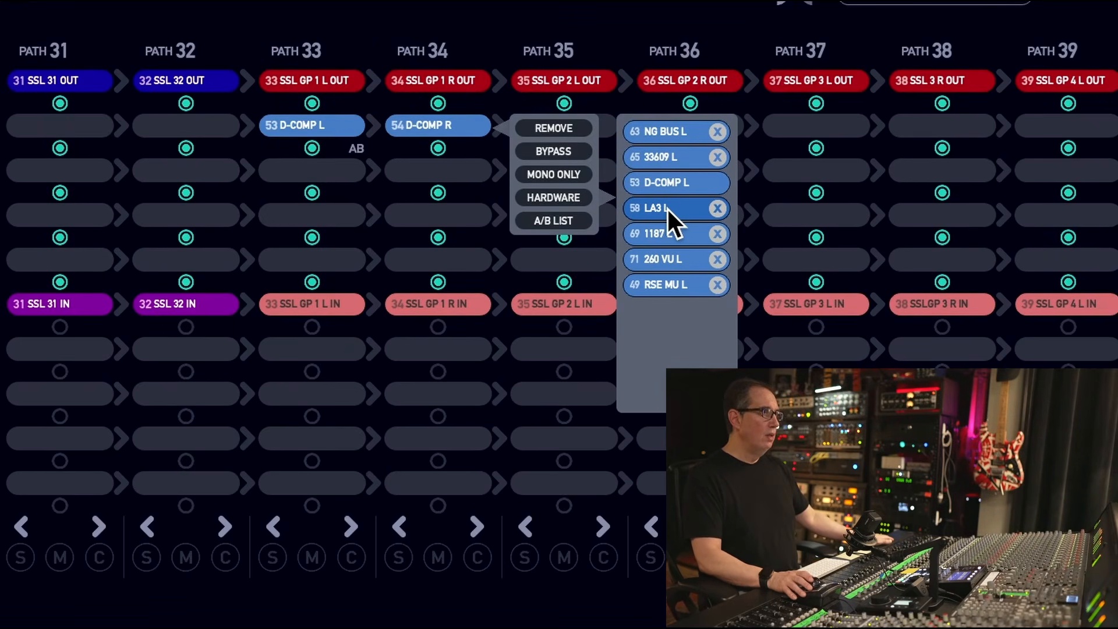
pyautogui.click(666, 207)
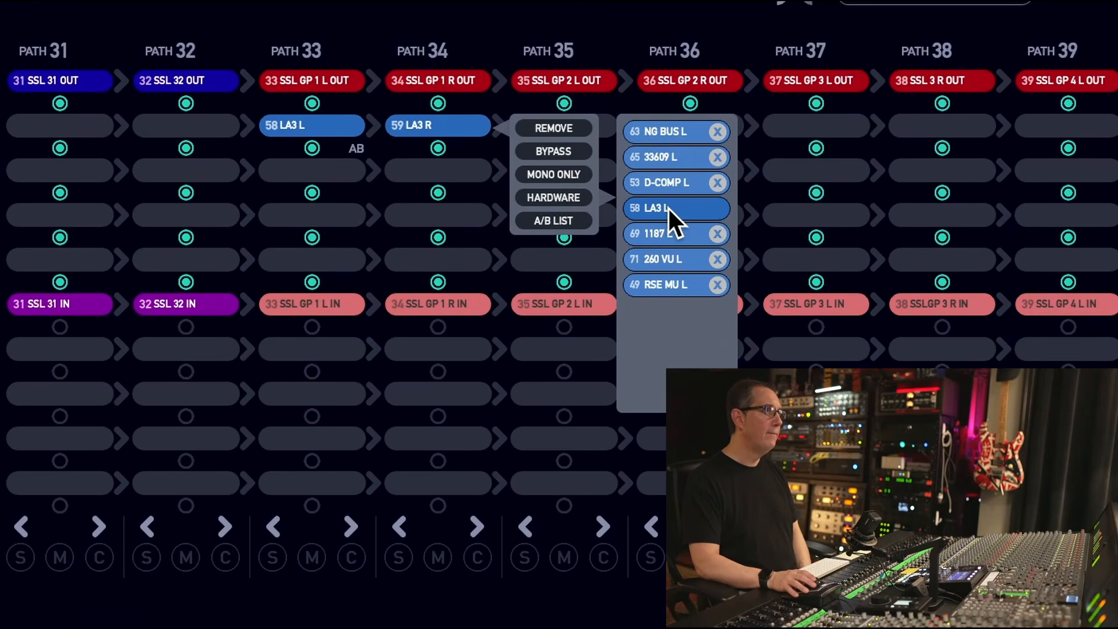
pyautogui.click(668, 236)
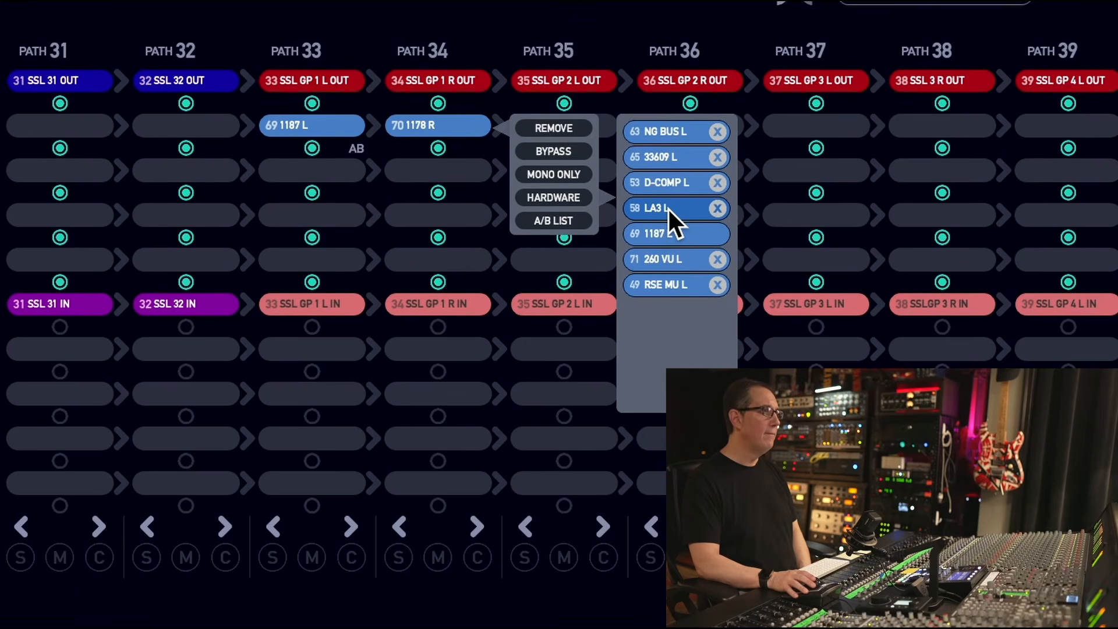
pyautogui.click(668, 207)
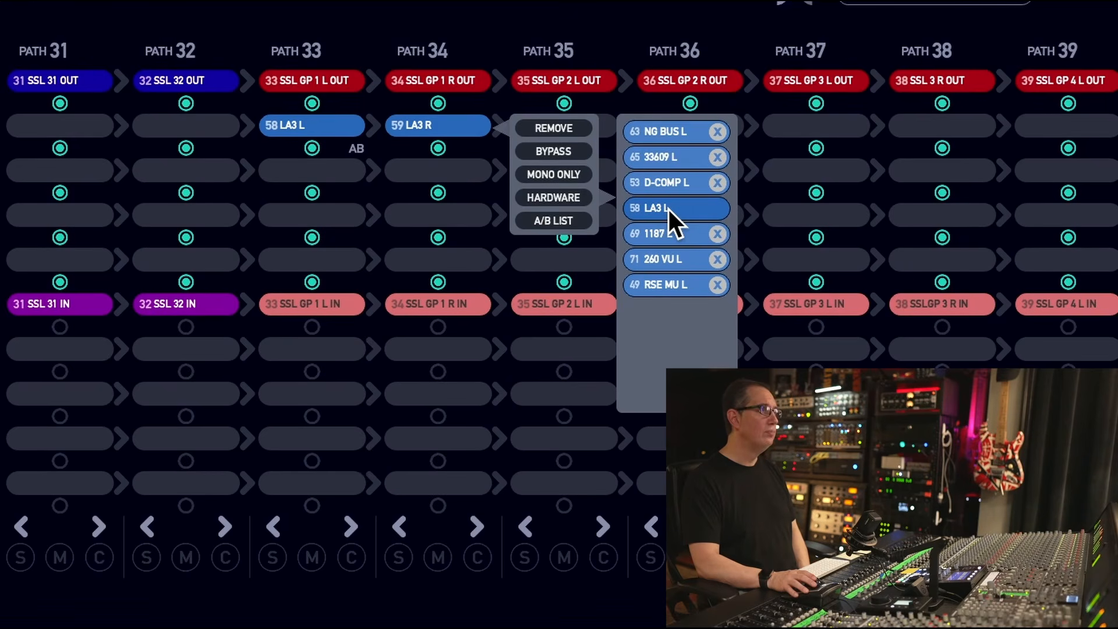
pyautogui.click(646, 233)
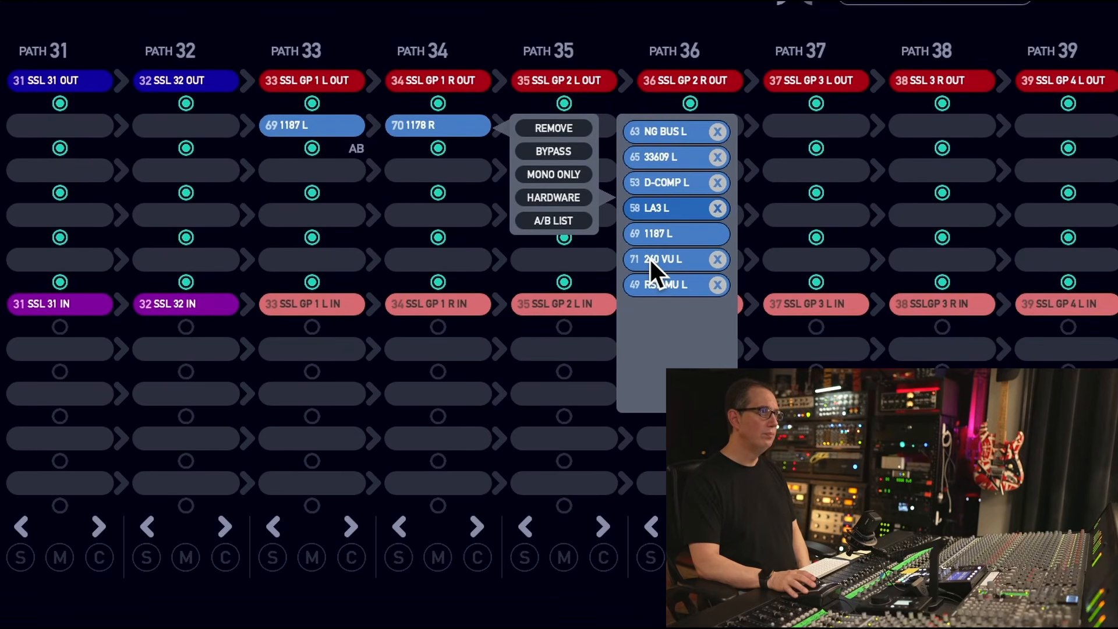
pyautogui.click(649, 258)
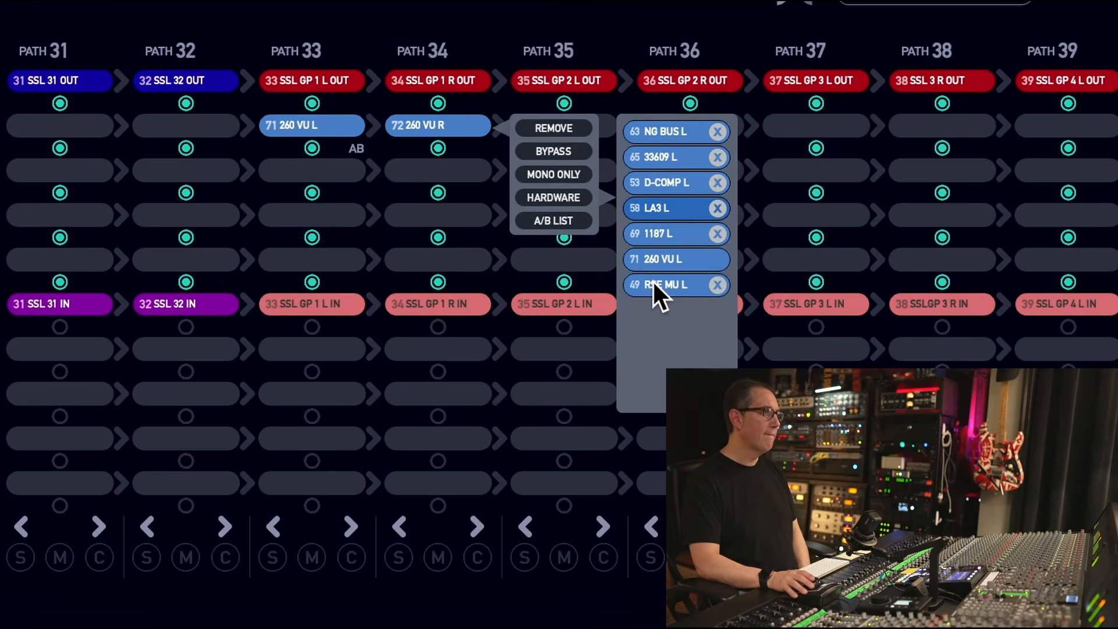
pyautogui.click(653, 282)
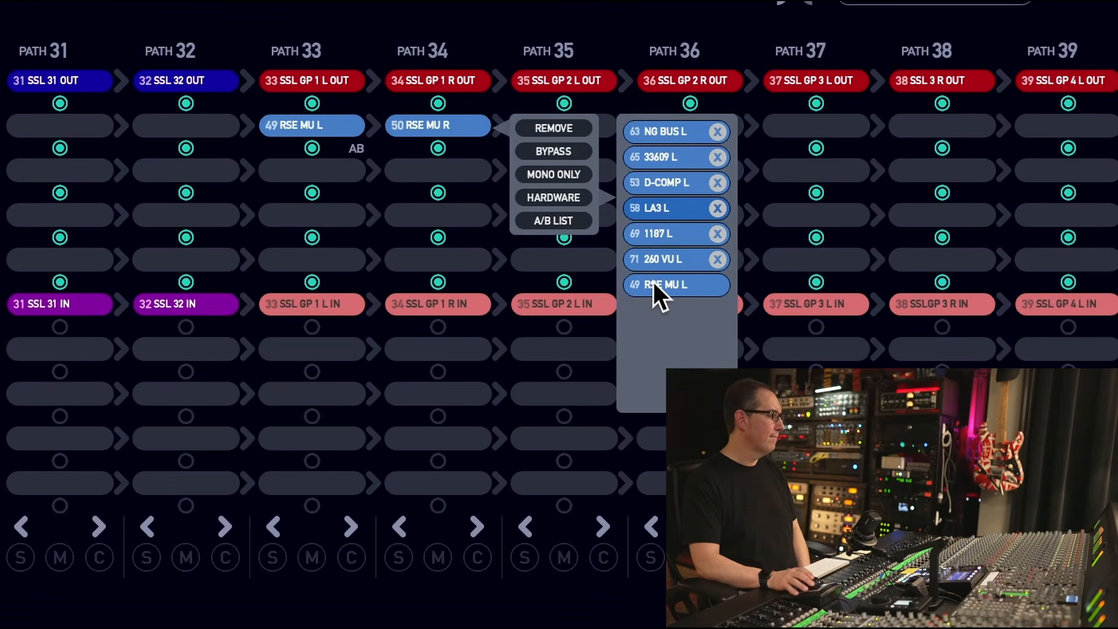
# Step: Compare 1187, LA3, 1187 again and 33609 on the paths 33 and 34 insert, and set it to RSE MU
pyautogui.click(659, 236)
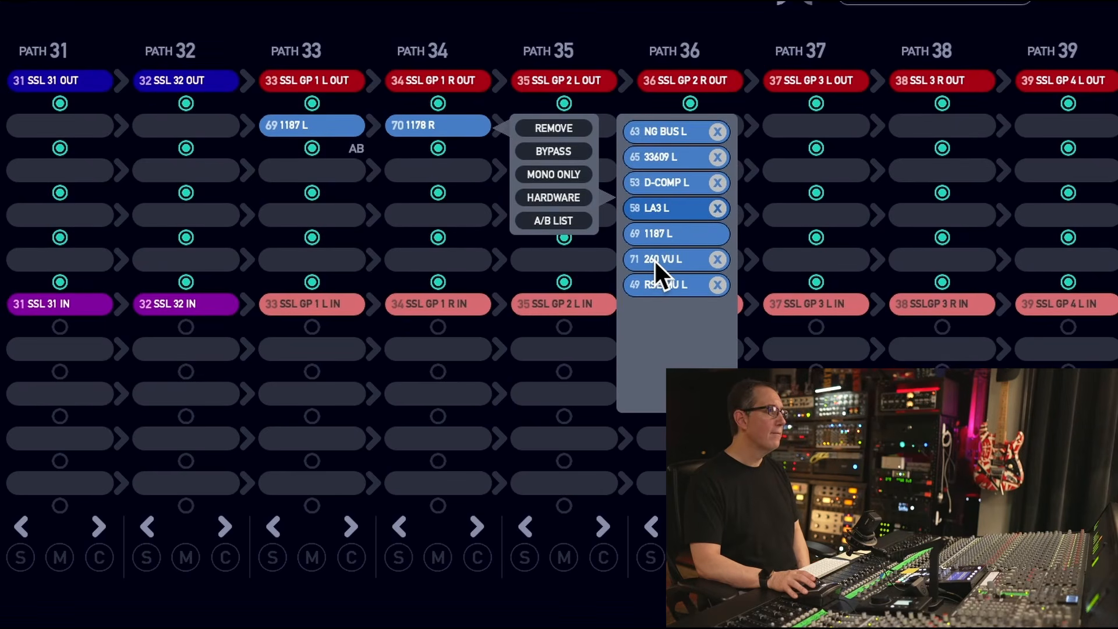
pyautogui.click(665, 208)
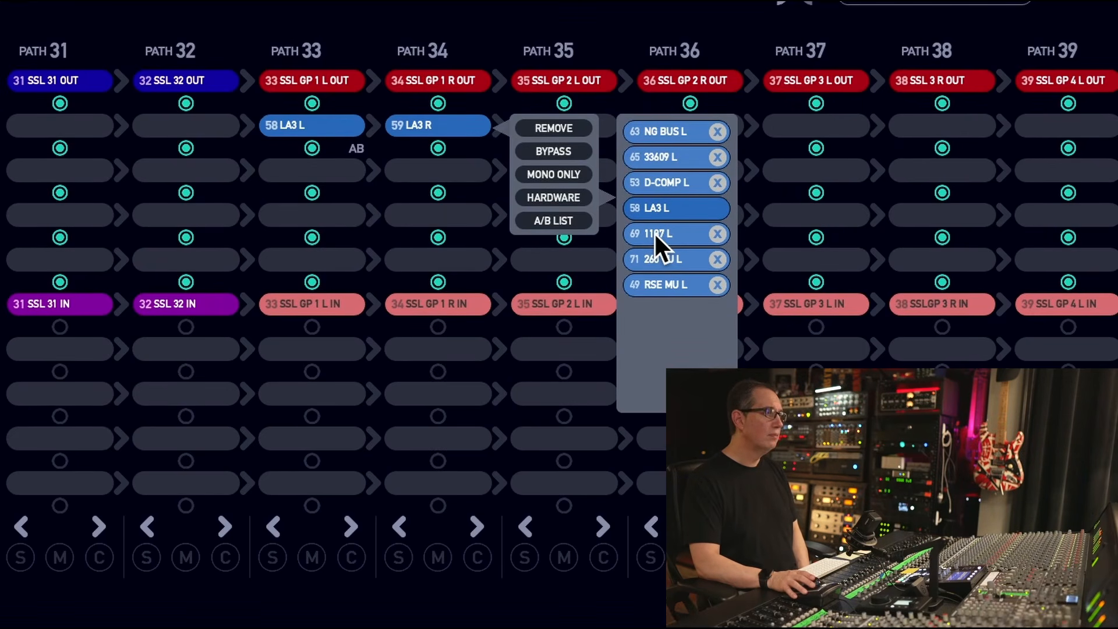
pyautogui.click(655, 231)
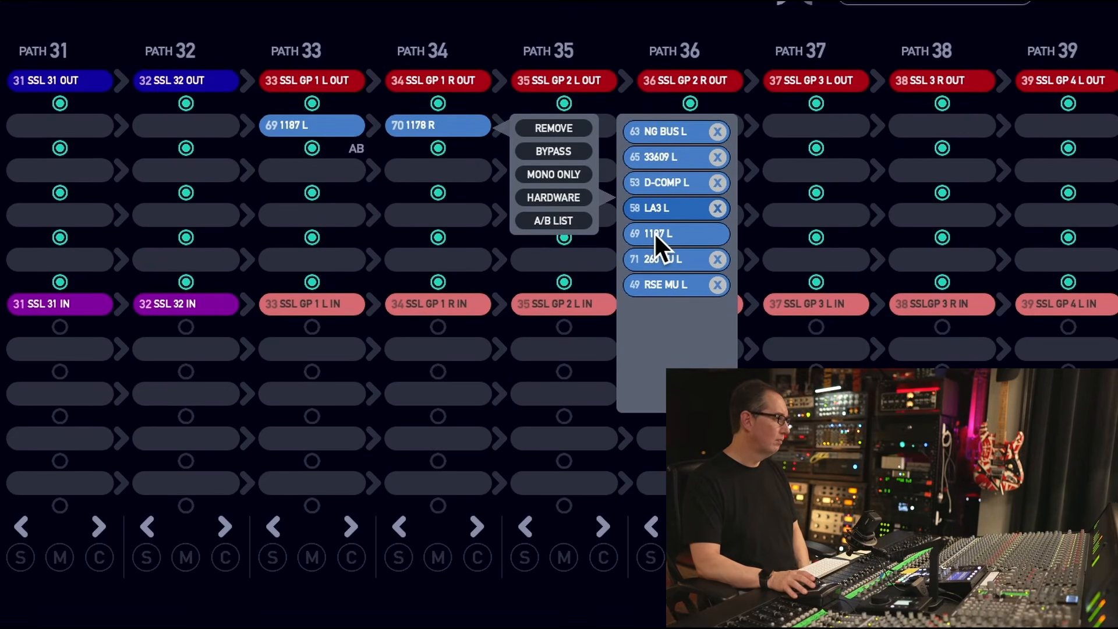
pyautogui.click(667, 156)
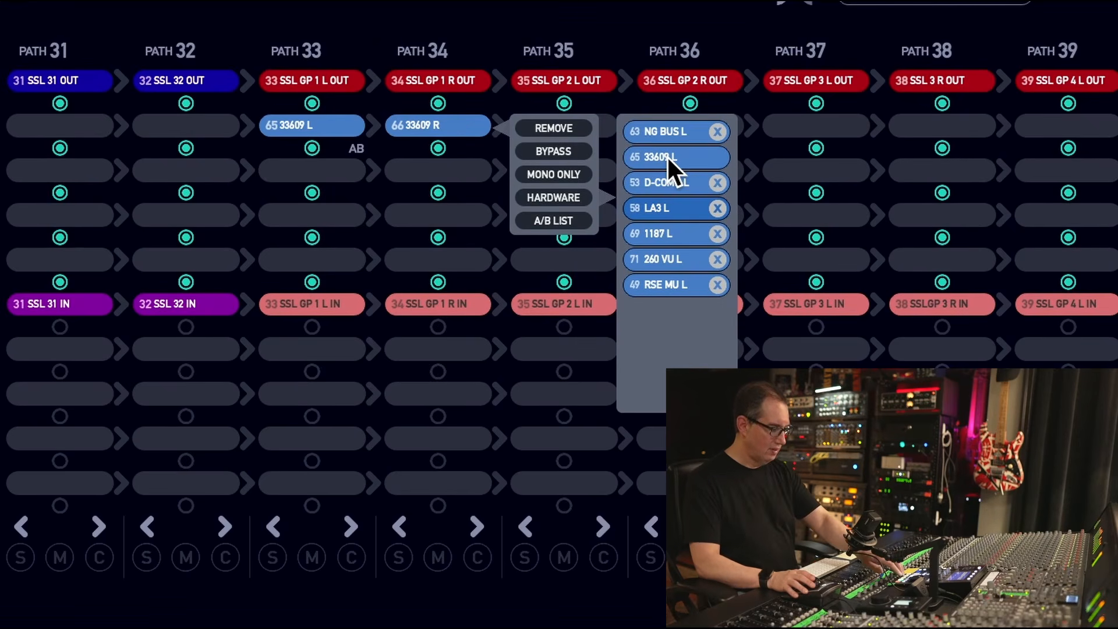
pyautogui.click(662, 283)
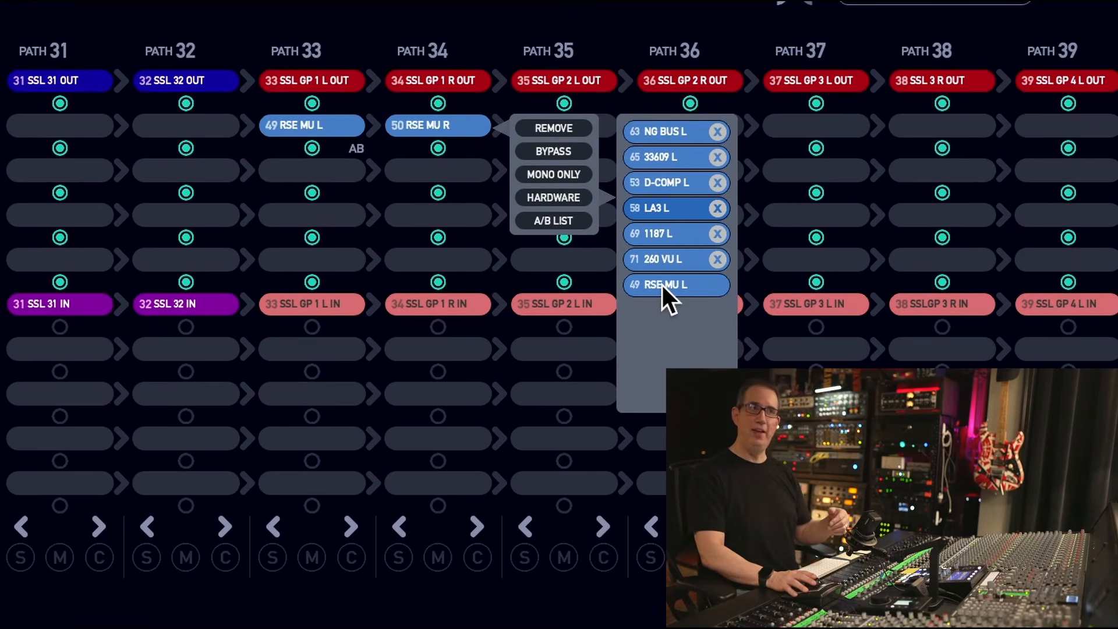